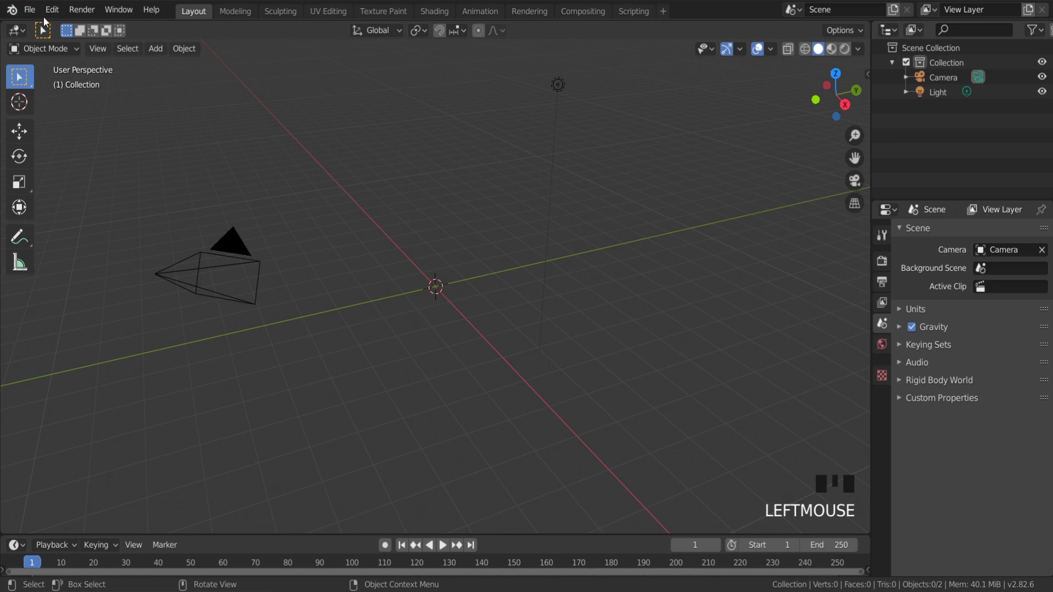
Step: Search the add-on preferences for "extra" and make sure both Extra Objects add-ons, Add Curve and Add Mesh, are enabled
click(52, 10)
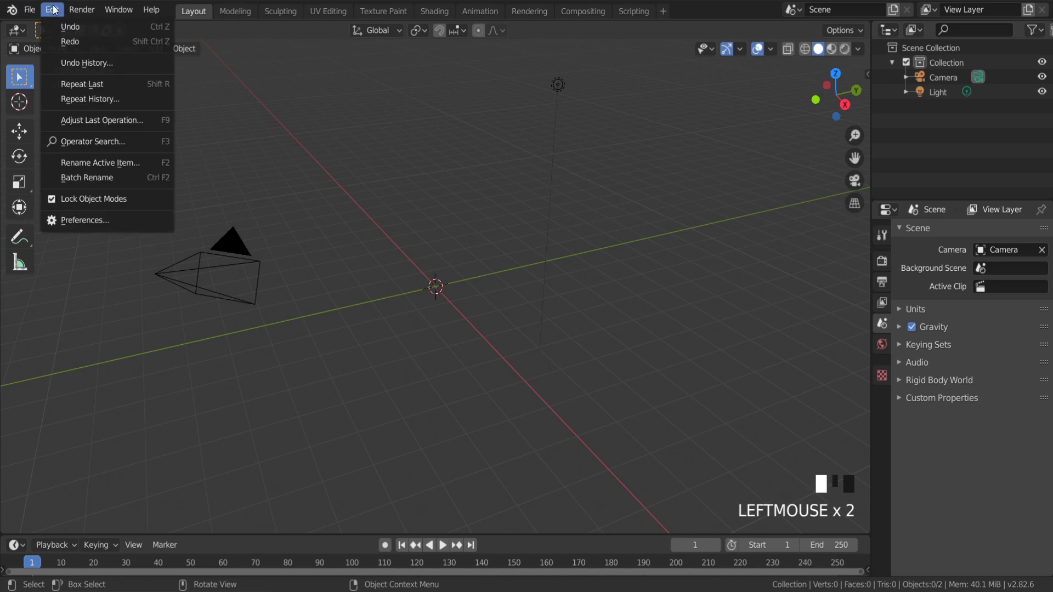
click(88, 219)
click(404, 78)
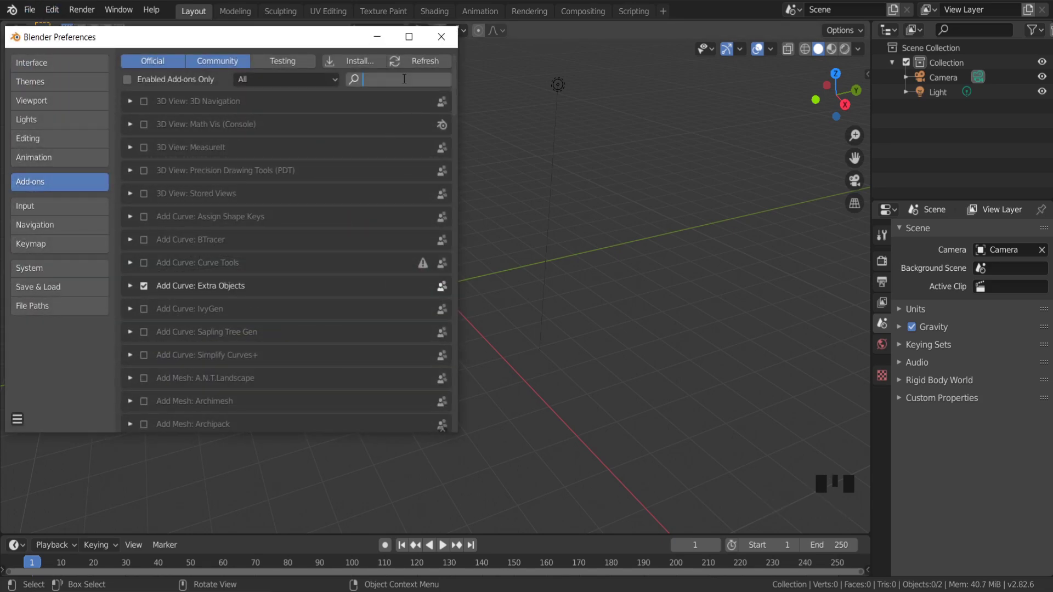
text(extra)
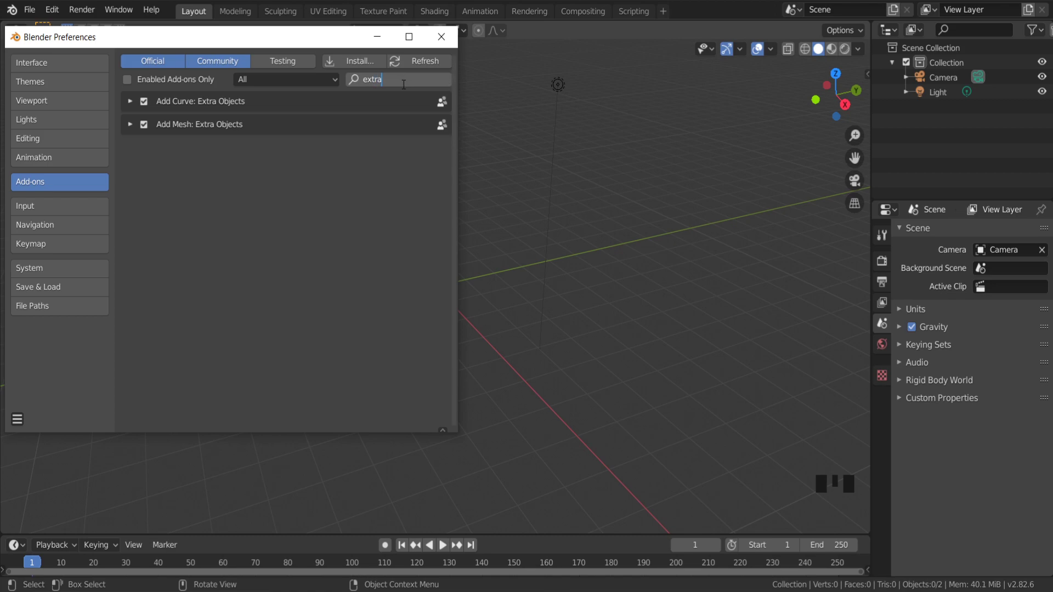
click(143, 101)
click(143, 101)
click(143, 126)
click(144, 103)
click(449, 41)
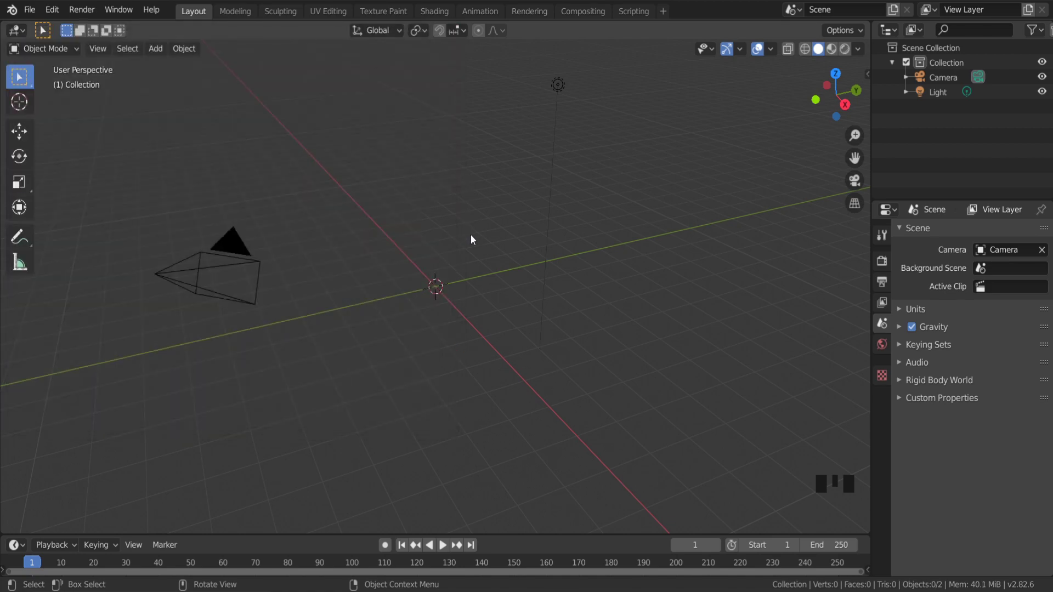
Step: Add a rock mesh with the Rock Generator and show its generation settings
key(shift+a)
mouse_move(480, 255)
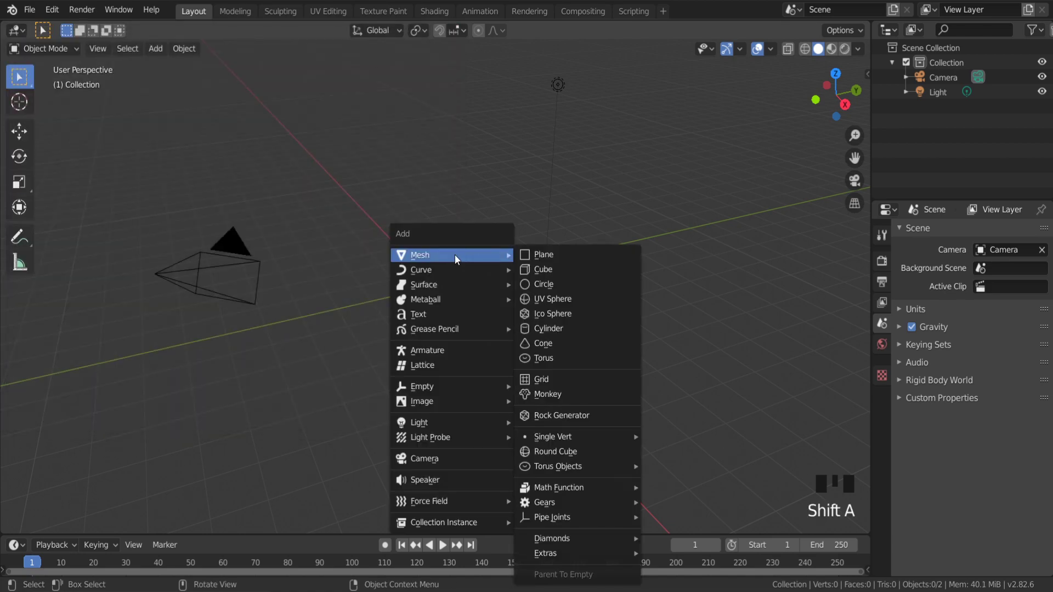
click(580, 419)
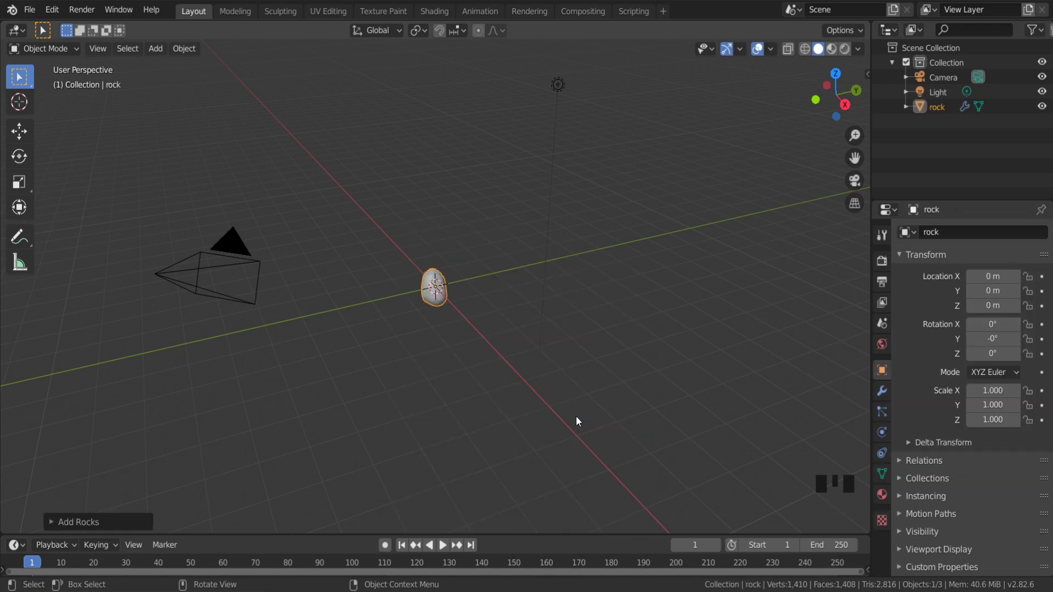
scroll(465, 278, up, 9)
middle_drag(442, 311, 179, 416)
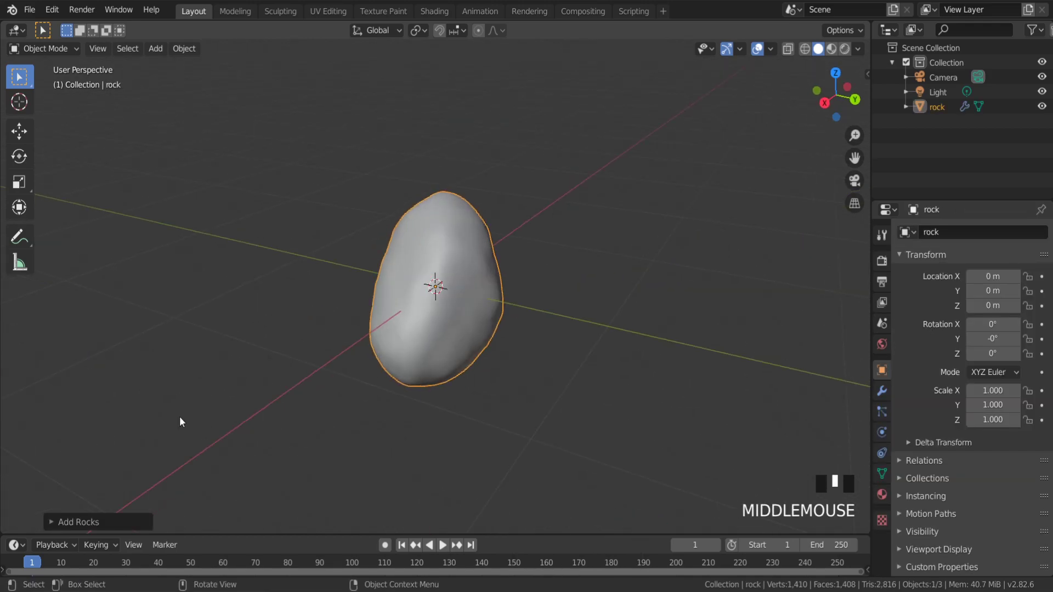
click(57, 521)
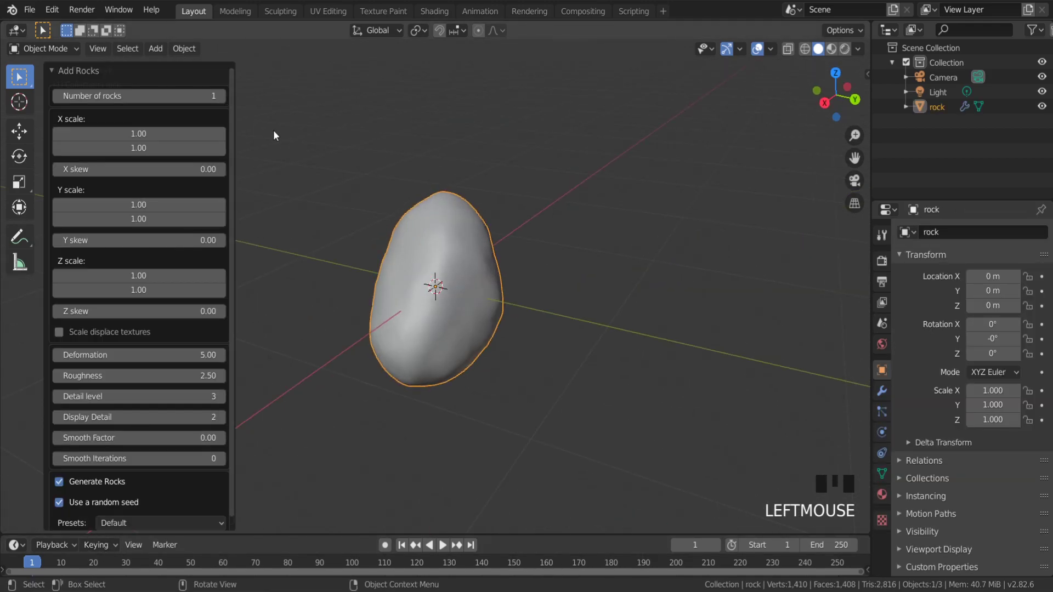
Step: Set the rock's scale ranges to 1.45–1.49 in X, 1.05–1.14 in Y and 1.10–1.11 in Z
click(158, 138)
drag(158, 138, 168, 139)
middle_drag(347, 268, 313, 244)
click(138, 205)
drag(138, 204, 141, 205)
drag(121, 275, 129, 275)
drag(126, 289, 132, 290)
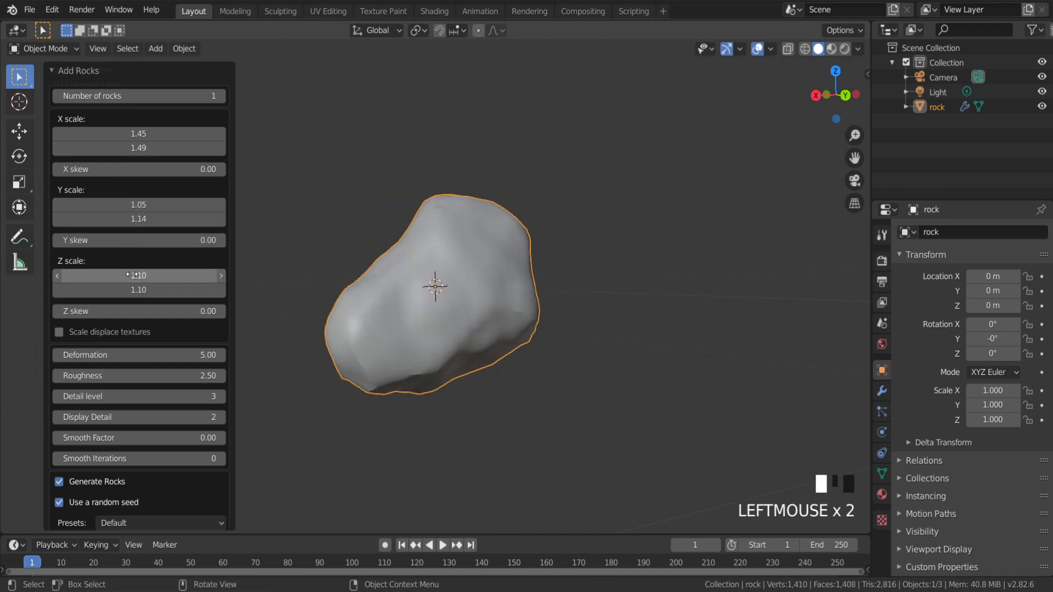
middle_drag(362, 315, 411, 324)
Step: Try a deformation of 2.18 and a roughness of 1.66 on the rock, and test the smooth factor
drag(159, 354, 88, 355)
middle_drag(543, 258, 447, 249)
drag(147, 376, 131, 376)
middle_drag(438, 384, 393, 371)
drag(152, 376, 121, 376)
middle_drag(285, 356, 334, 380)
drag(205, 438, 211, 438)
middle_drag(476, 377, 307, 384)
drag(210, 438, 187, 437)
mouse_move(505, 274)
middle_down()
mouse_move(447, 291)
mouse_move(507, 293)
middle_up()
scroll(507, 293, down, 2)
drag(195, 379, 214, 378)
middle_drag(540, 356, 495, 362)
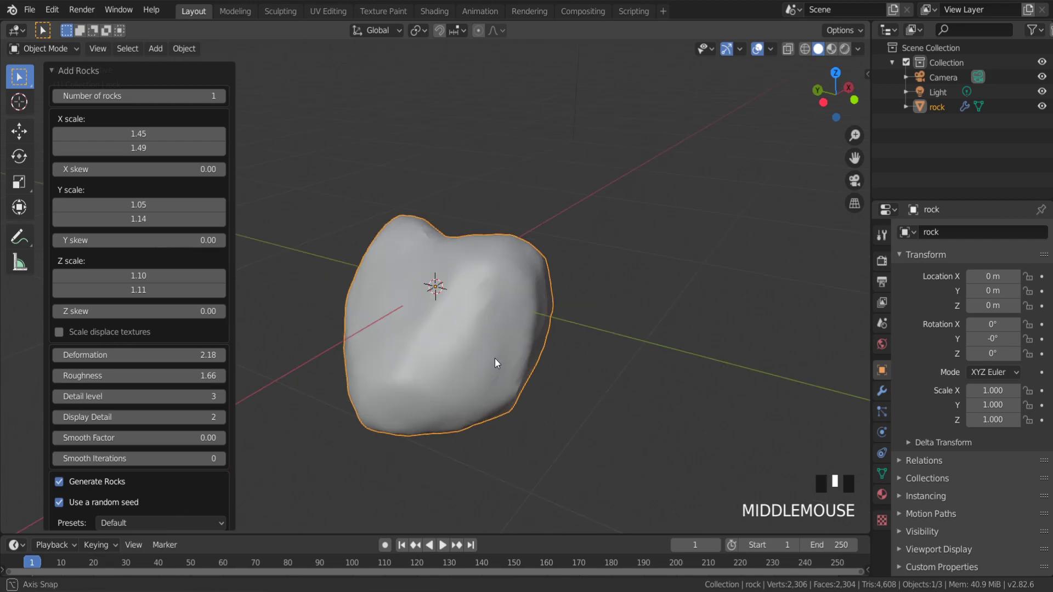
Step: Set the rock's deformation to 0.00 and its roughness to 2.05
middle_drag(527, 313, 457, 307)
drag(157, 376, 151, 376)
drag(153, 356, 88, 357)
middle_drag(371, 345, 299, 343)
drag(150, 378, 168, 378)
middle_drag(548, 329, 467, 324)
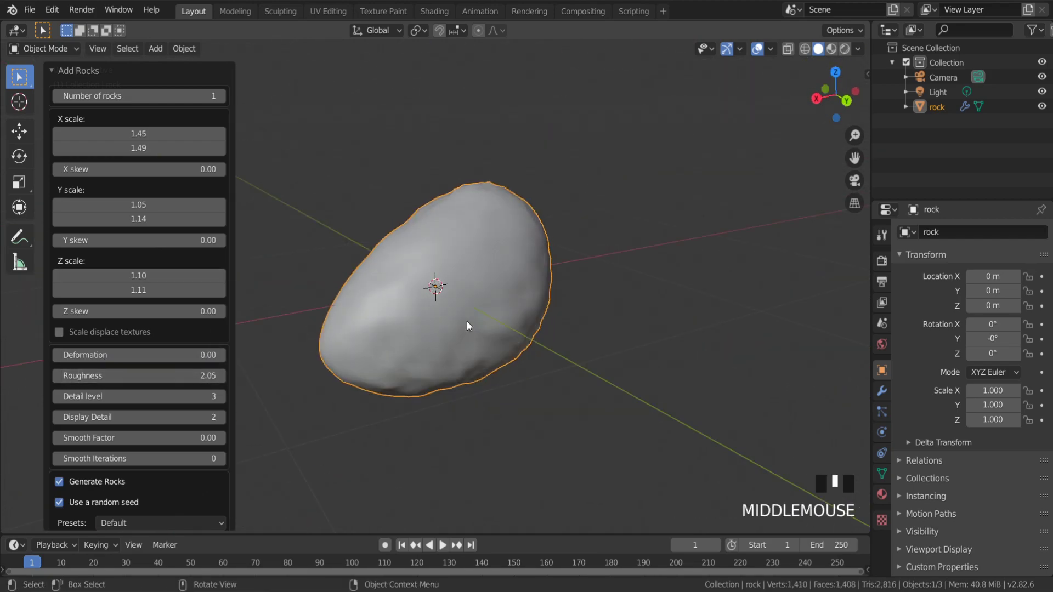
Step: Set the number of generated rocks to 5
double_click(170, 96)
text(5)
key(Return)
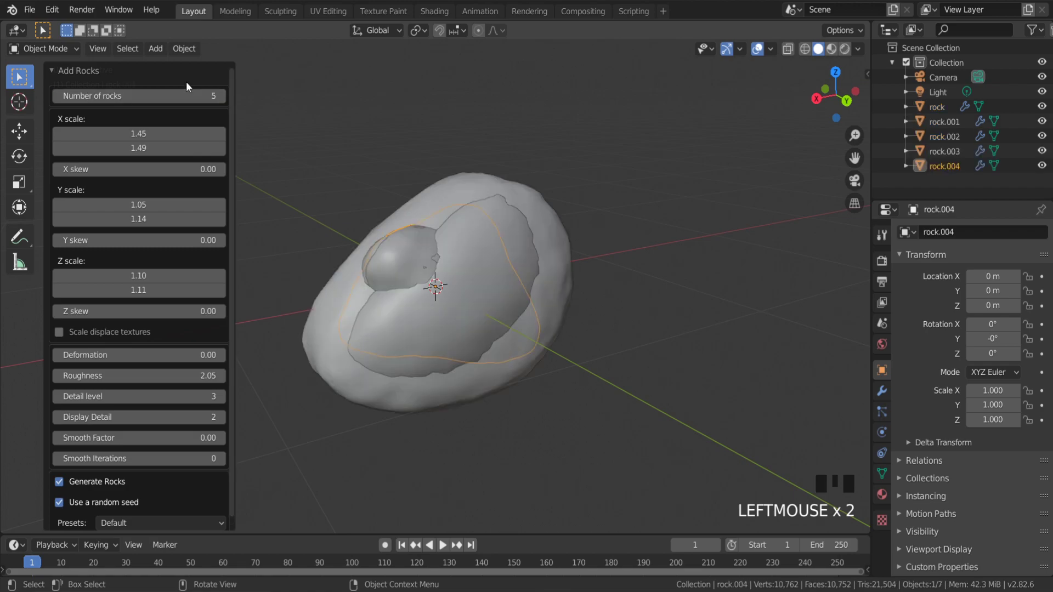
Step: Move the overlapping rocks apart so that all five stand separately around the origin
key(g)
click(813, 214)
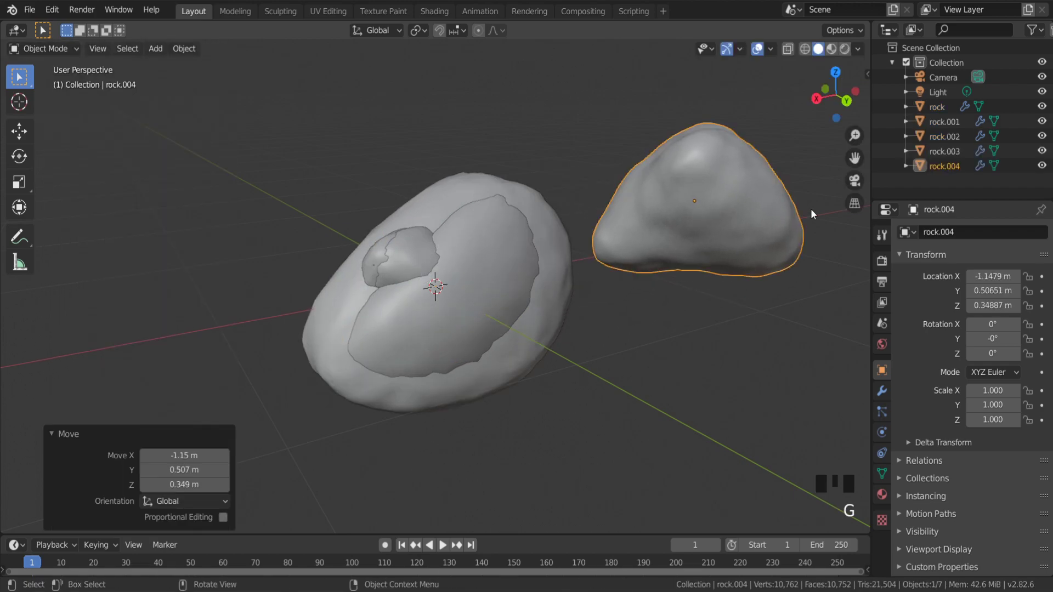
key(g)
click(515, 182)
click(451, 278)
key(g)
click(289, 196)
click(437, 283)
key(g)
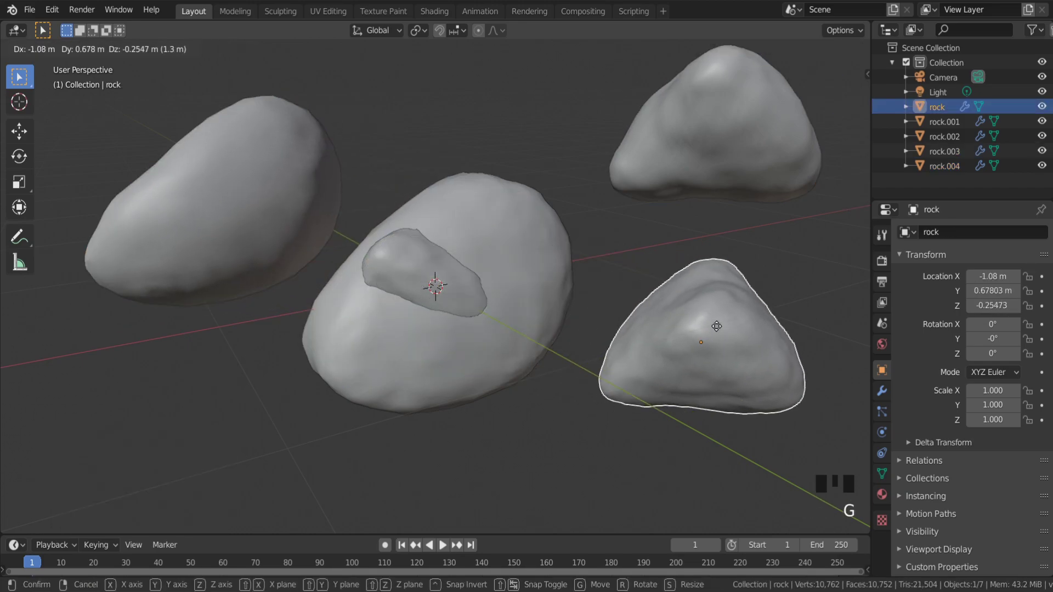
click(452, 287)
click(452, 288)
key(g)
click(427, 248)
click(426, 248)
key(g)
click(320, 387)
scroll(320, 387, down, 2)
middle_drag(321, 388, 294, 360)
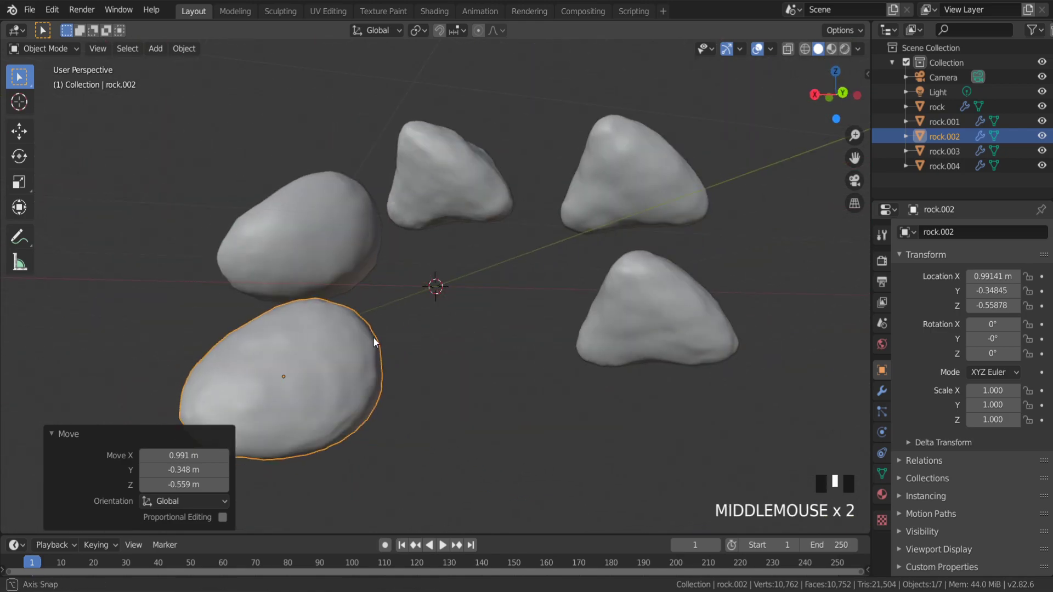
middle_drag(376, 336, 386, 356)
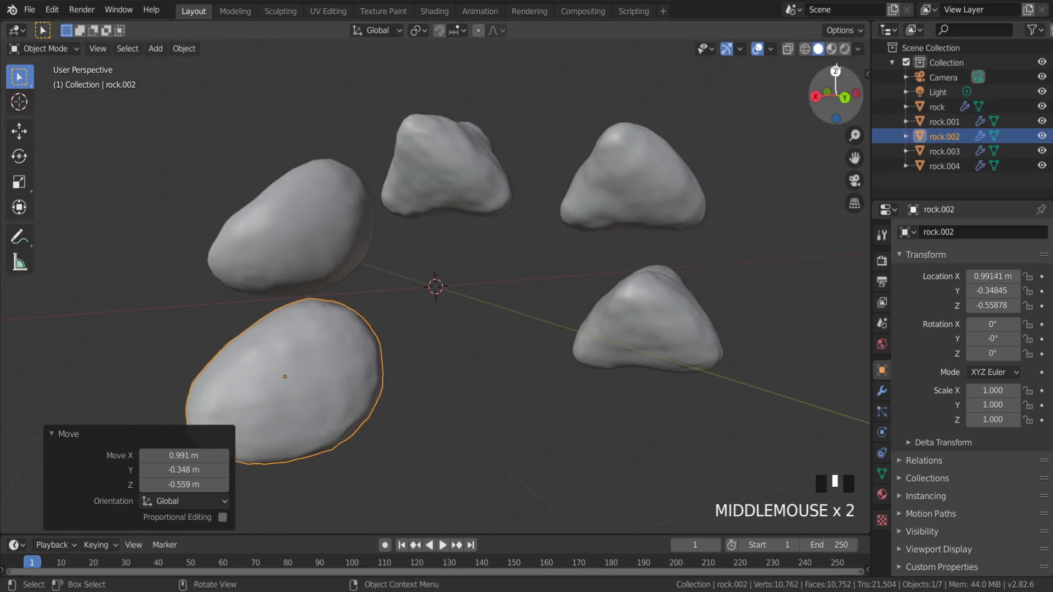
Step: Use Material Preview shading and switch to the Shading workspace, with the selected rock and its material nodes in view
click(831, 49)
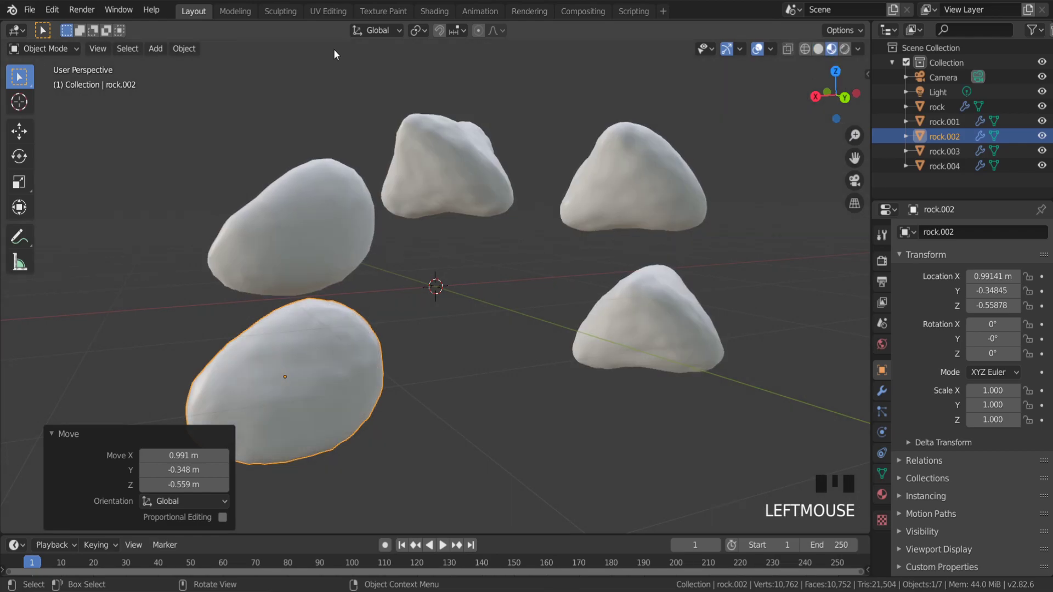
click(434, 10)
scroll(557, 278, up, 2)
mouse_move(557, 278)
middle_down()
mouse_move(436, 253)
mouse_move(499, 308)
mouse_move(590, 335)
middle_up()
scroll(499, 309, up, 2)
scroll(499, 308, down, 3)
click(558, 350)
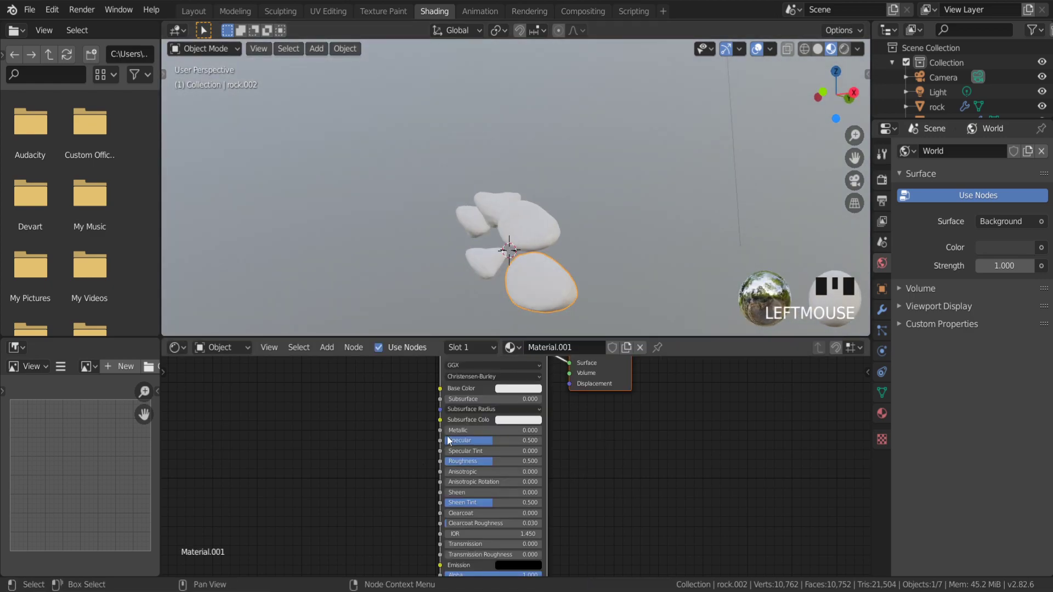
middle_drag(461, 448, 505, 458)
scroll(577, 270, up, 2)
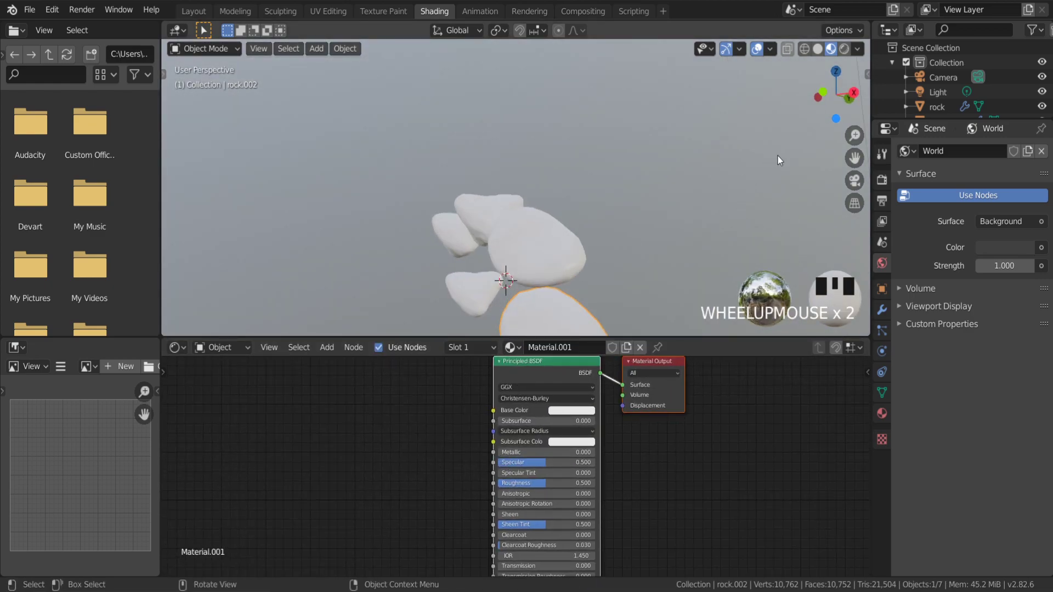
drag(854, 158, 840, 65)
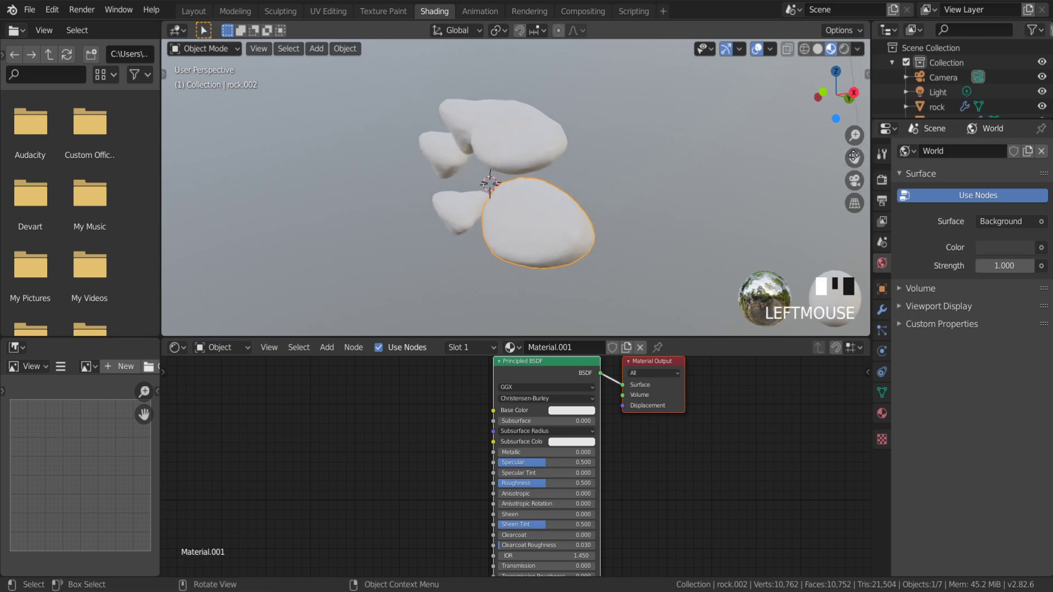
Step: Search the add-on preferences for "wrang" and make sure the Node Wrangler add-on is enabled
click(52, 9)
click(103, 212)
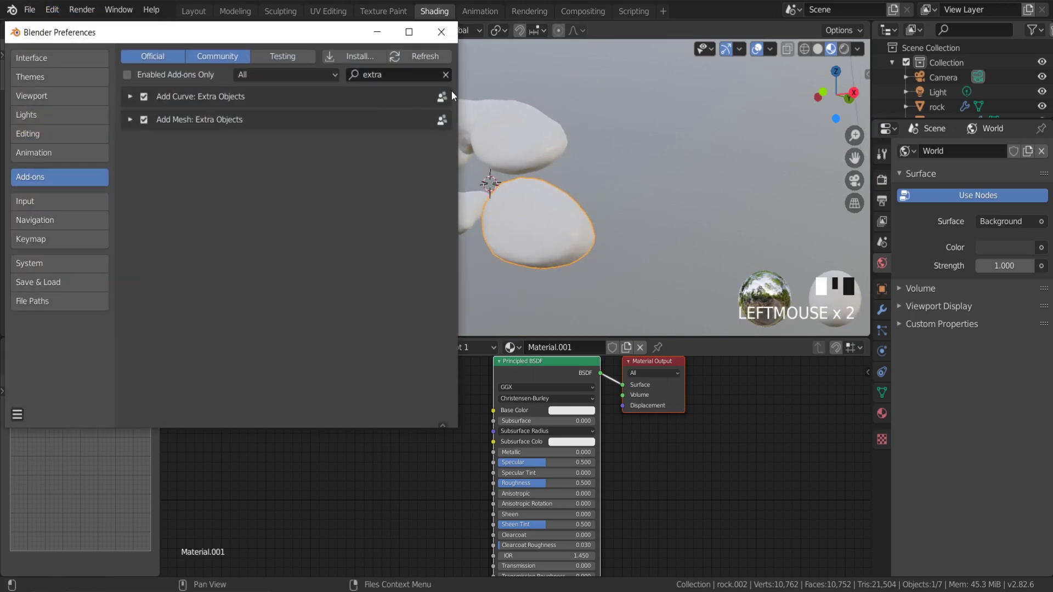
text(wrang)
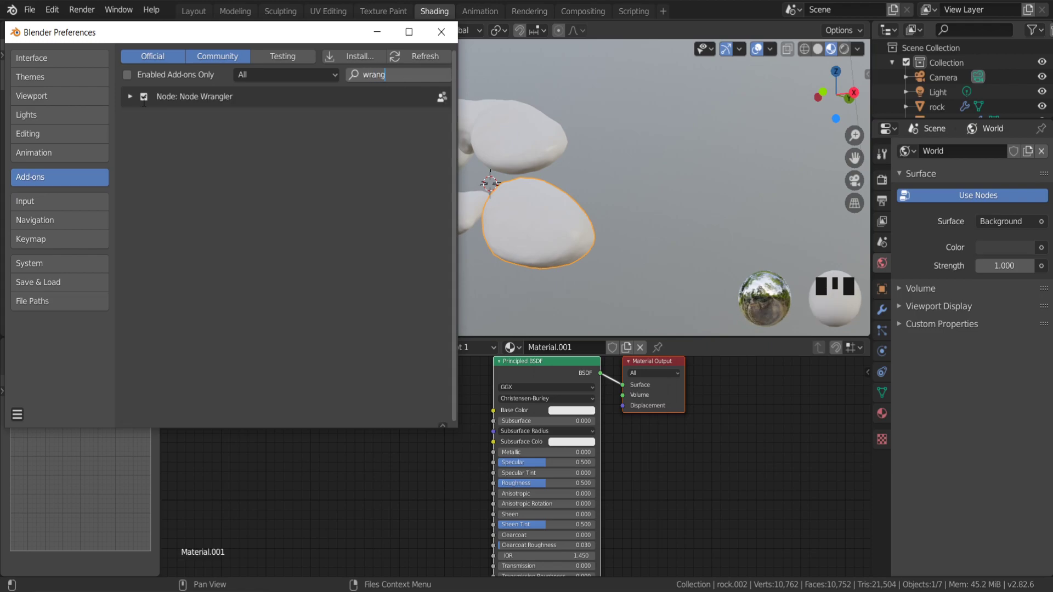
click(142, 100)
click(142, 99)
click(143, 100)
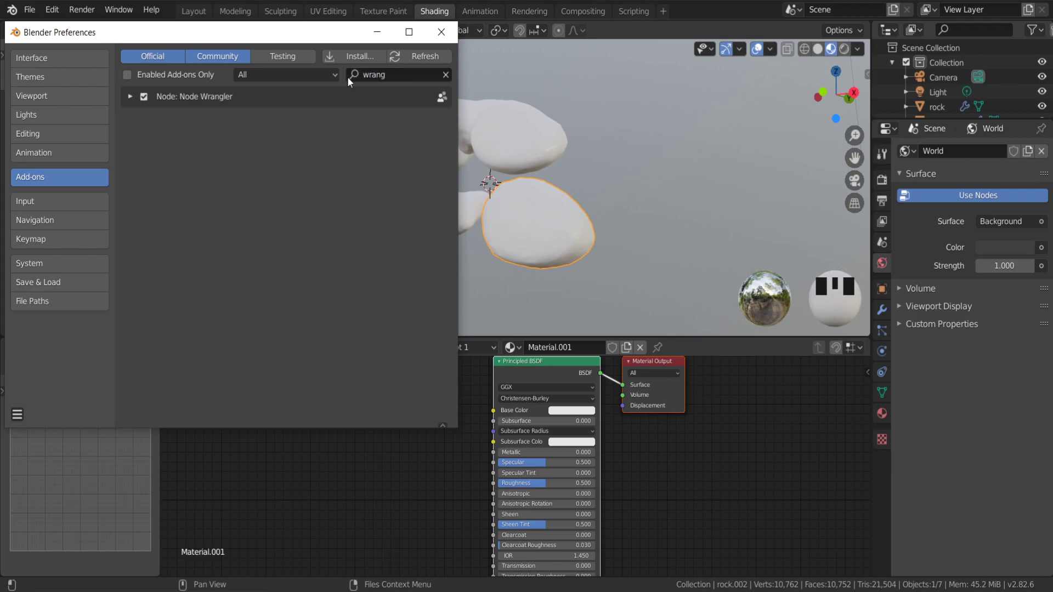
click(442, 34)
Step: Run Principled Texture Setup on the rock material's Principled BSDF node with all five Rock_033 images from the rock folder
drag(539, 362, 522, 387)
key(ctrl+shift+t)
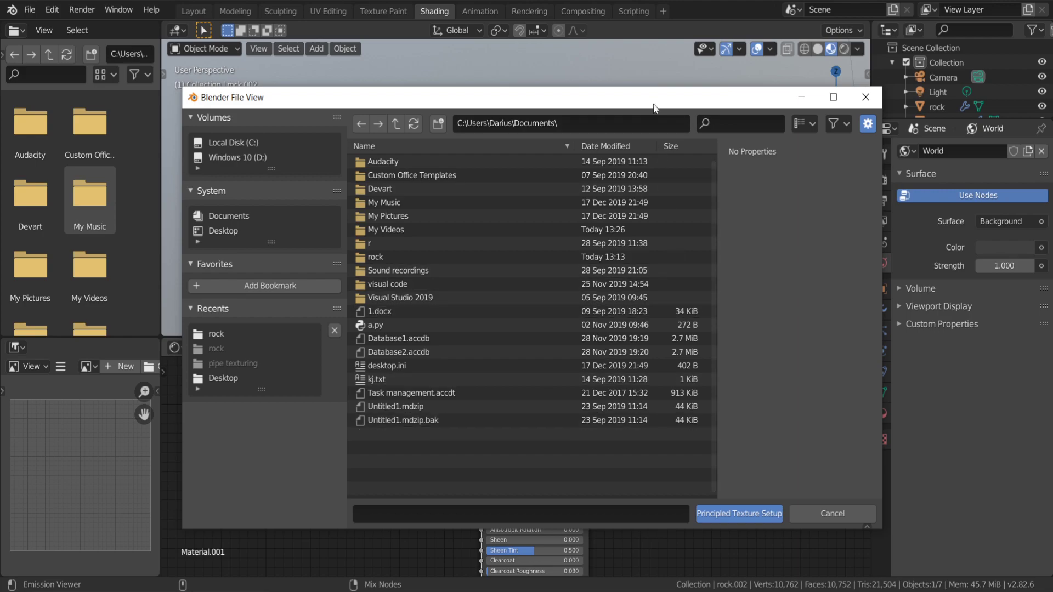
drag(653, 99, 518, 355)
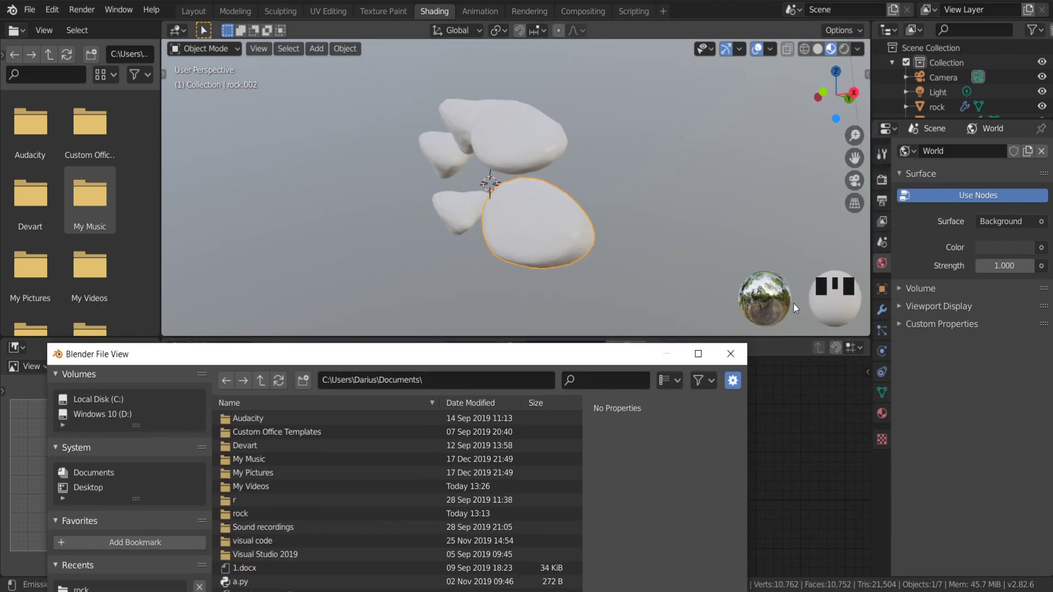
drag(683, 351, 771, 101)
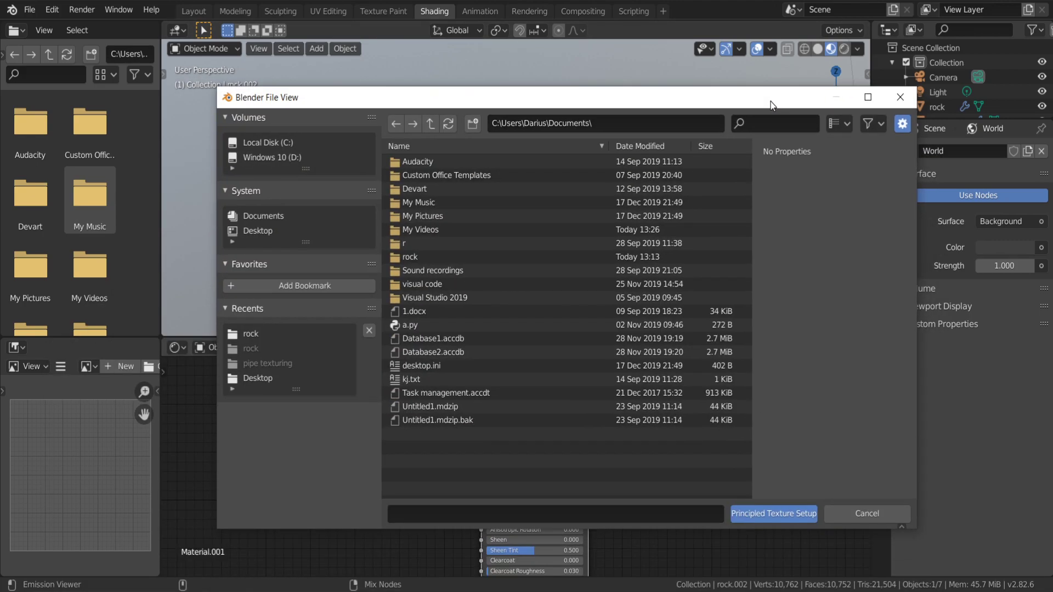
click(449, 256)
double_click(450, 255)
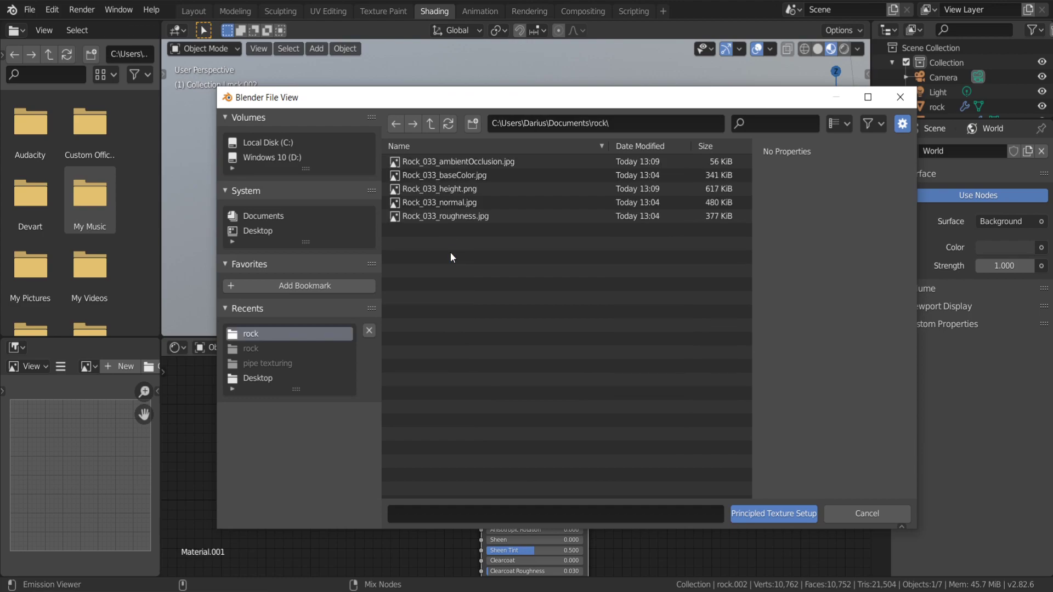
drag(457, 281, 441, 155)
click(757, 518)
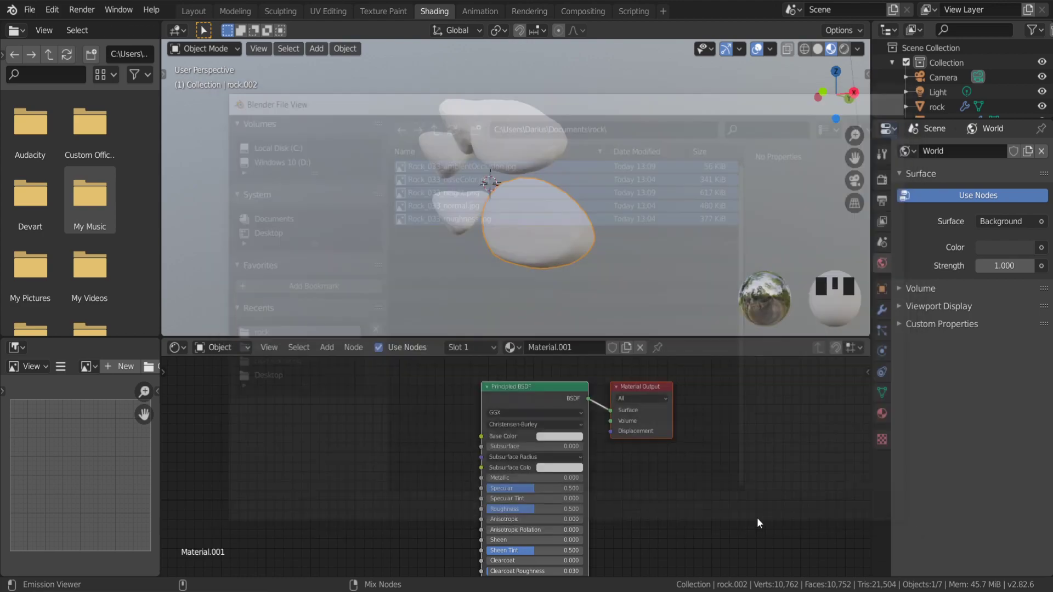
Step: Examine the generated texture and mapping nodes and how the texture lies on the selected rock
scroll(517, 459, down, 10)
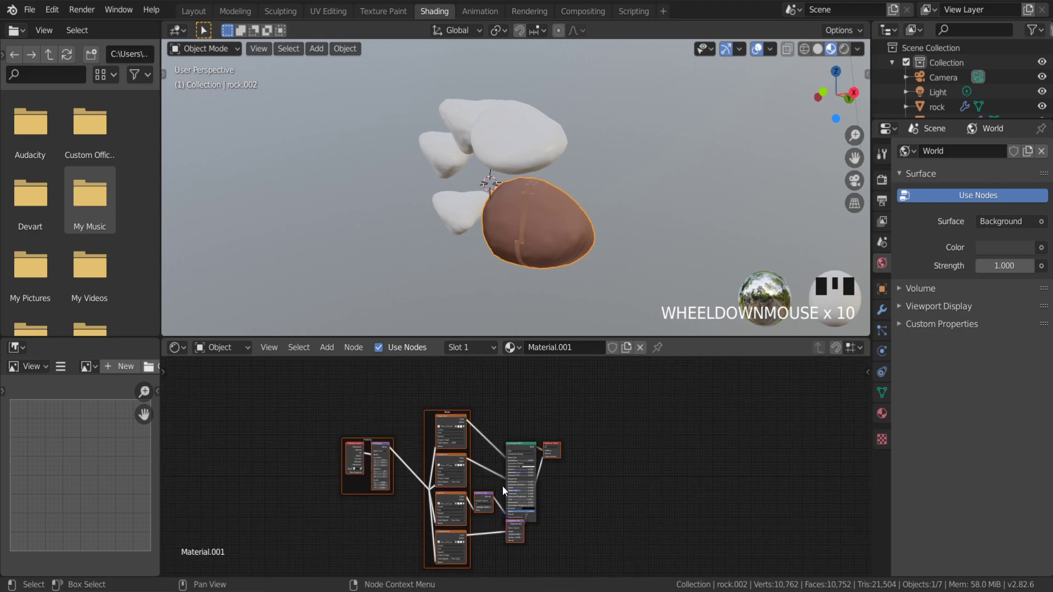
scroll(417, 417, up, 5)
middle_drag(411, 417, 463, 480)
middle_drag(489, 404, 531, 495)
scroll(448, 446, up, 2)
scroll(447, 446, up, 3)
middle_drag(439, 453, 375, 416)
scroll(430, 455, down, 5)
middle_drag(512, 498, 501, 371)
middle_drag(536, 409, 591, 421)
scroll(603, 446, up, 3)
middle_drag(518, 462, 556, 568)
scroll(571, 231, up, 2)
mouse_move(570, 231)
middle_down()
mouse_move(549, 224)
mouse_move(561, 239)
middle_up()
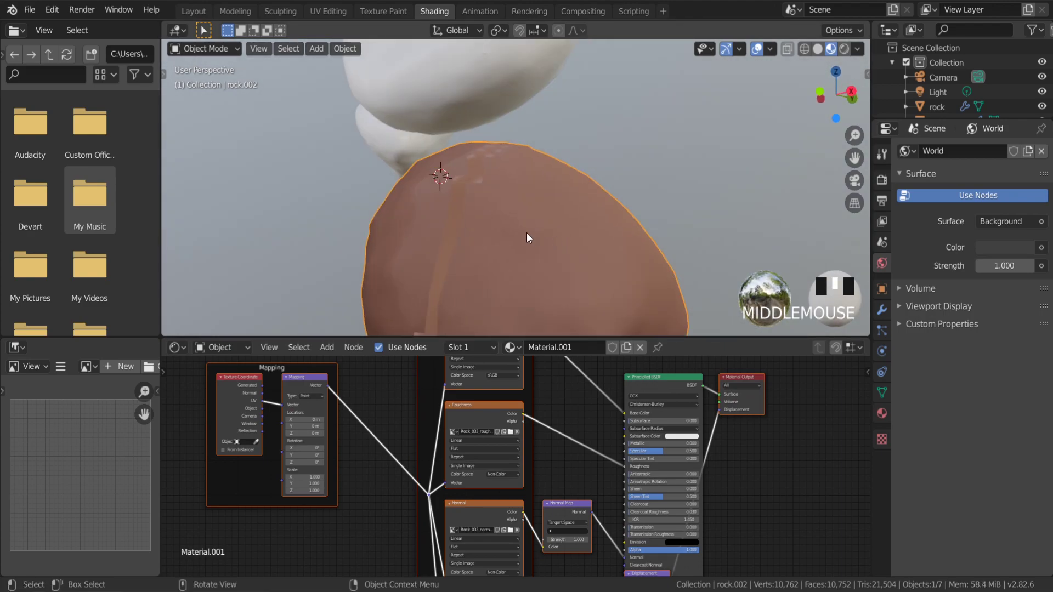
Step: Unwrap the whole mesh of the textured rock in Edit Mode
key(Tab)
scroll(533, 254, down, 2)
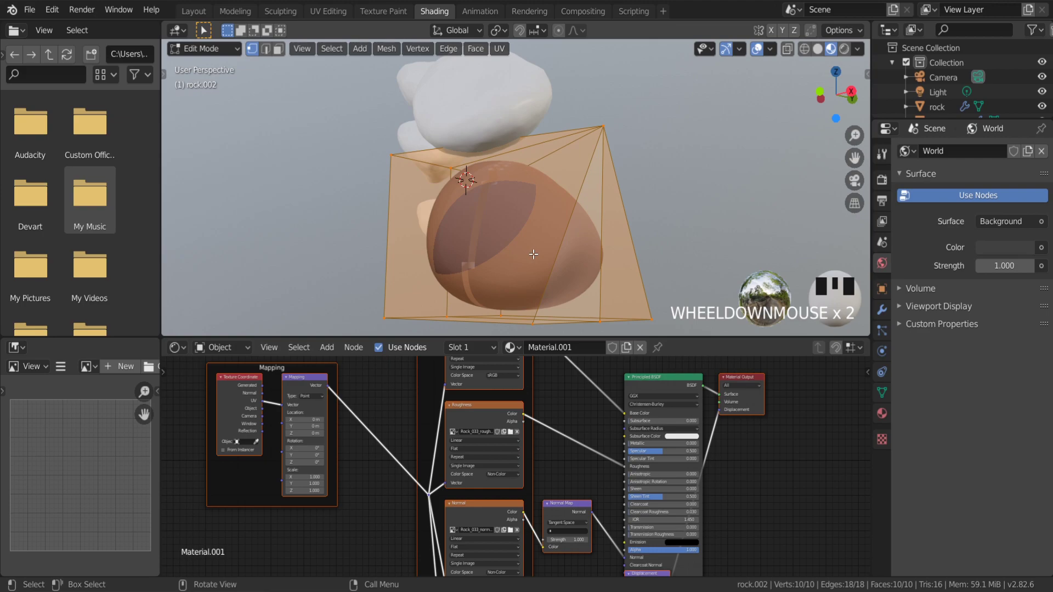
key(u)
click(522, 223)
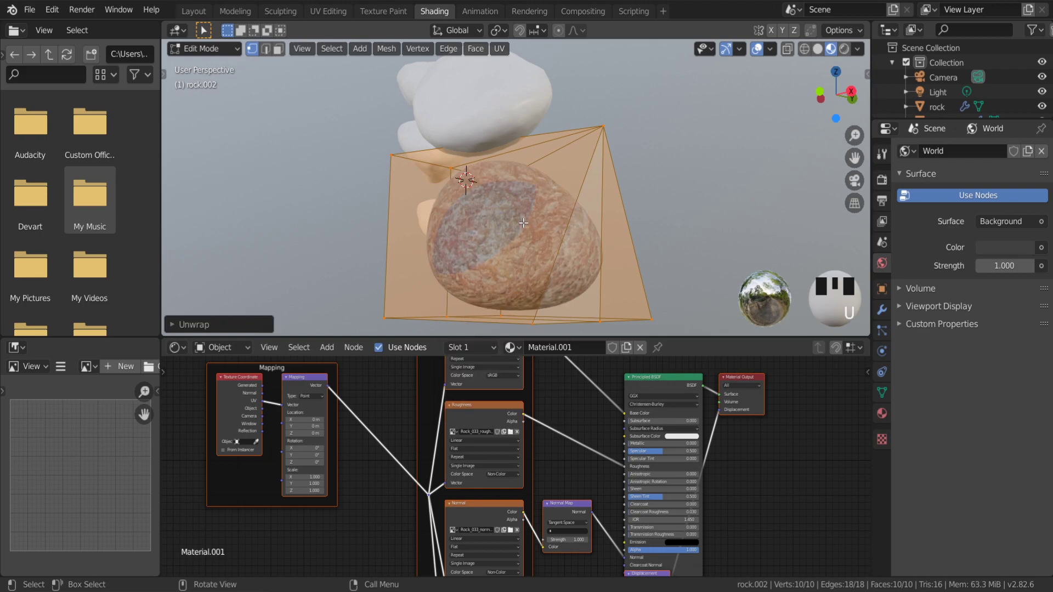
middle_drag(524, 223, 518, 215)
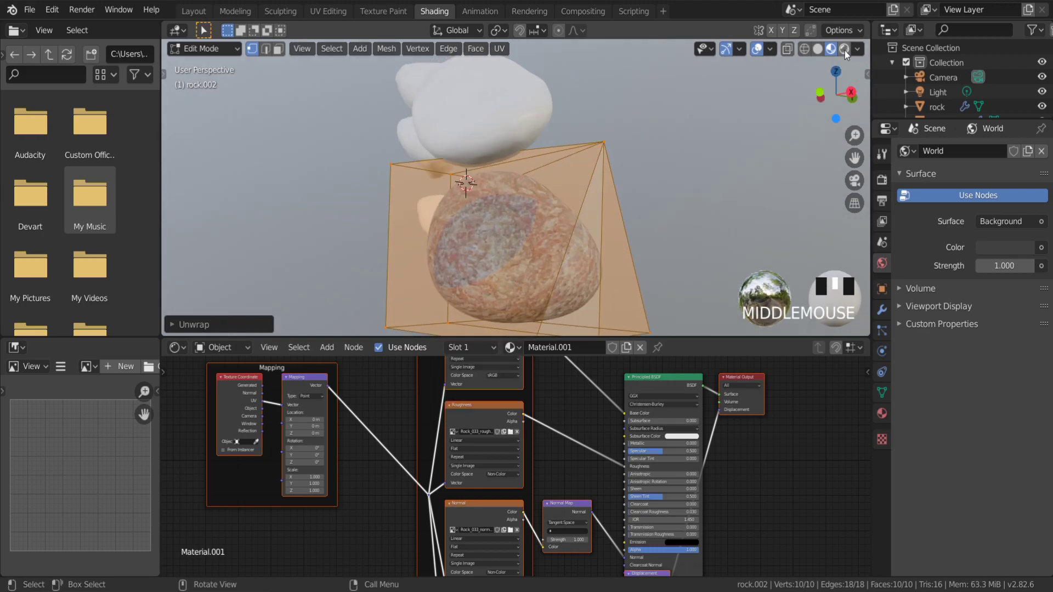
Step: Show the viewport in Rendered shading and inspect the unwrapped rock's surface
click(844, 49)
mouse_move(492, 254)
middle_down()
mouse_move(390, 257)
mouse_move(531, 247)
middle_up()
scroll(625, 235, up, 2)
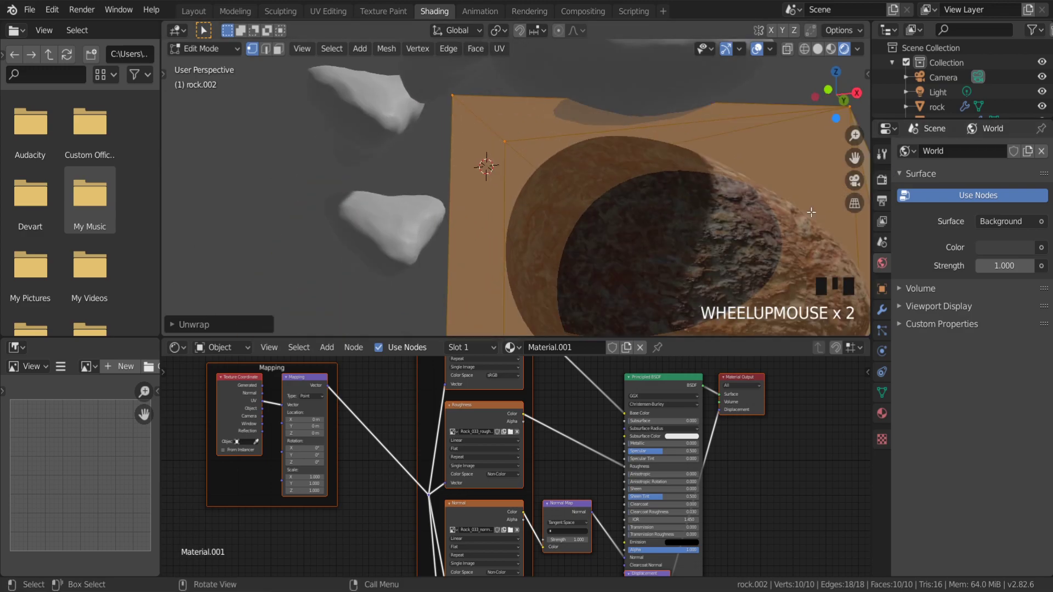
scroll(811, 212, down, 3)
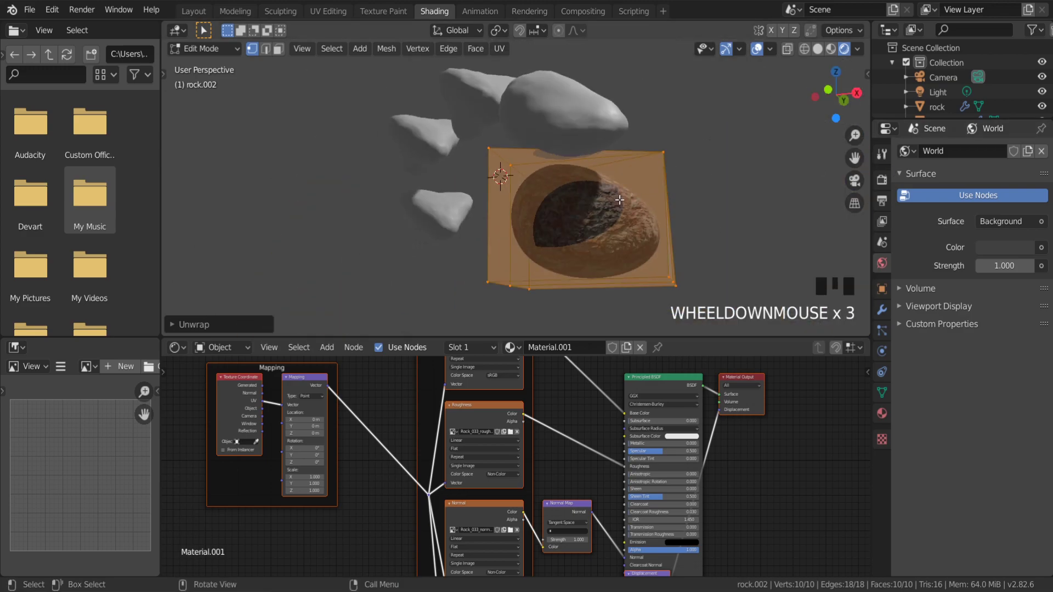
Step: Move the textured rock away from the other rocks in Object Mode and show the viewport in Material Preview shading
key(Tab)
key(g)
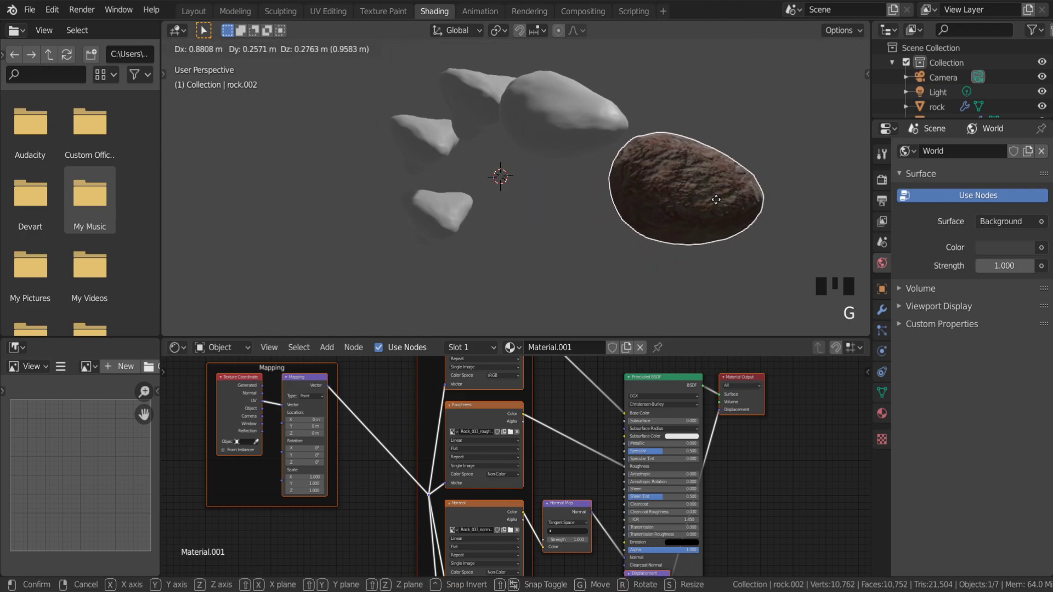
click(757, 174)
click(830, 49)
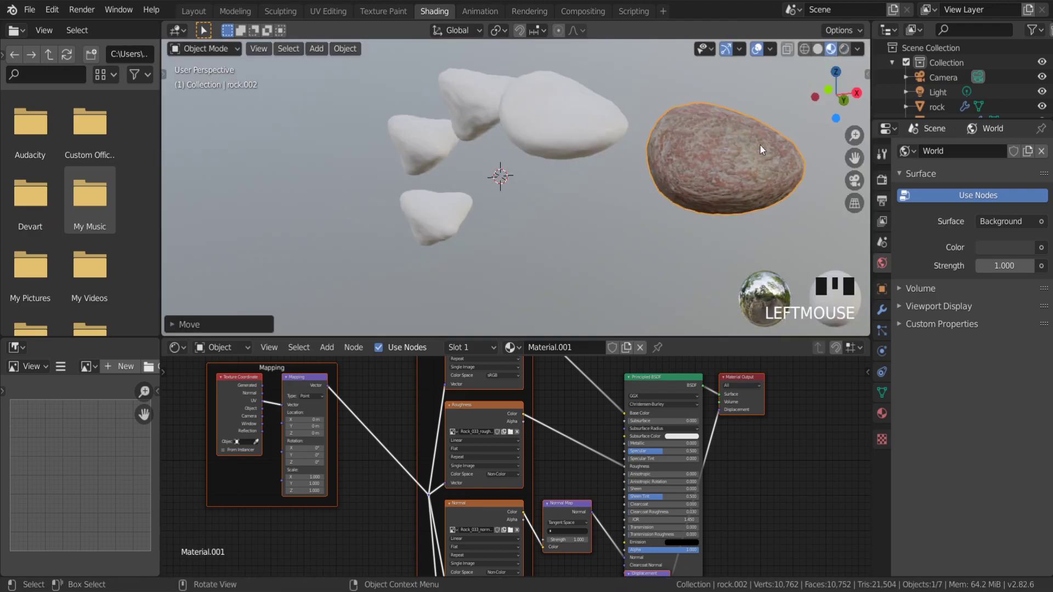
Step: Set the Normal Map node's Strength to 6.1 and check the relief on the textured rock
middle_drag(760, 146, 731, 156)
scroll(669, 206, up, 2)
middle_drag(669, 205, 446, 220)
scroll(406, 222, down, 1)
middle_drag(581, 506, 592, 410)
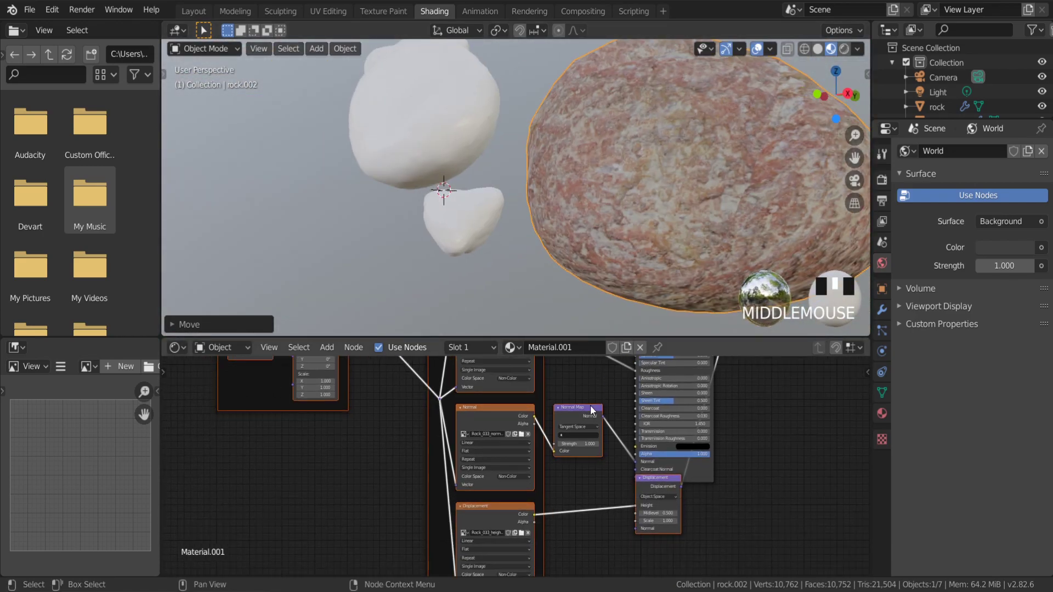
drag(575, 445, 603, 444)
middle_drag(745, 236, 709, 249)
scroll(587, 549, down, 1)
Step: Increase the Scale of the rock material's Displacement node
middle_drag(588, 549, 621, 499)
scroll(651, 476, up, 2)
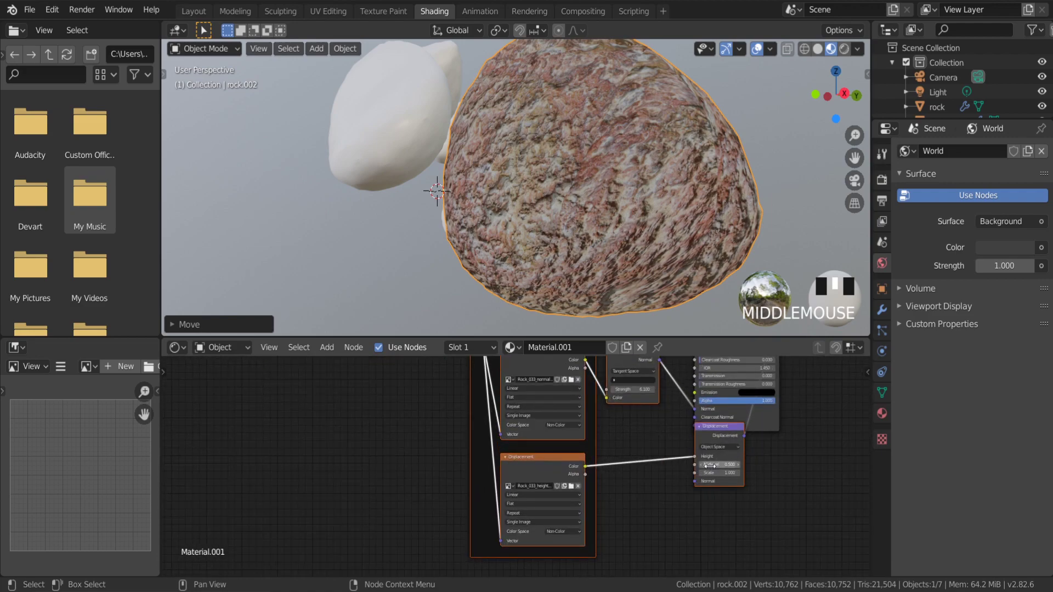
drag(710, 473, 759, 472)
Step: Shift the rock texture by setting the Mapping node's X Location to 4 m
scroll(619, 457, down, 3)
middle_drag(479, 430, 484, 543)
scroll(378, 416, up, 2)
scroll(378, 417, up, 3)
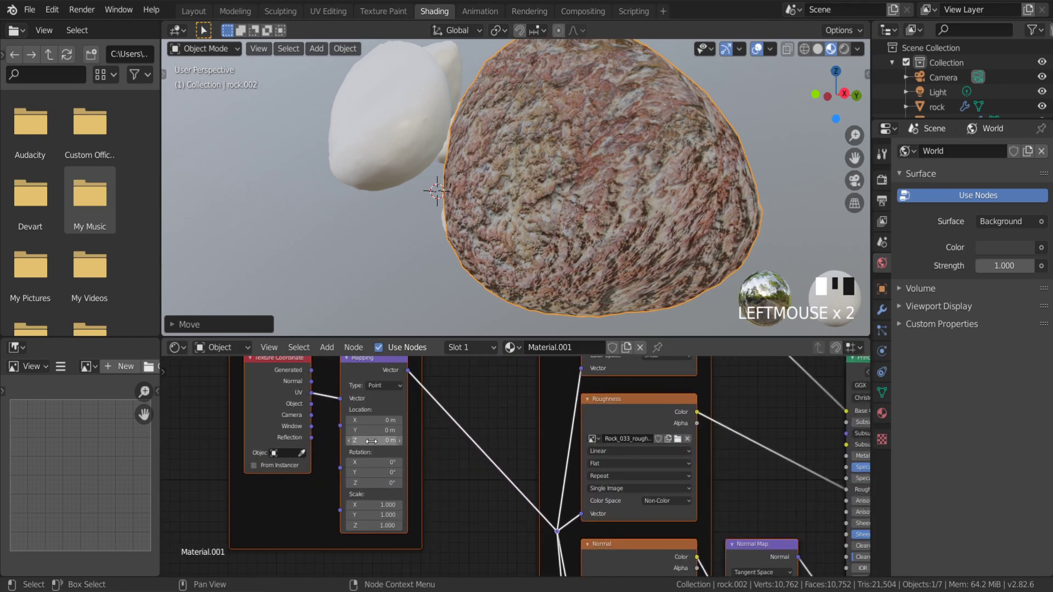
drag(351, 413, 373, 412)
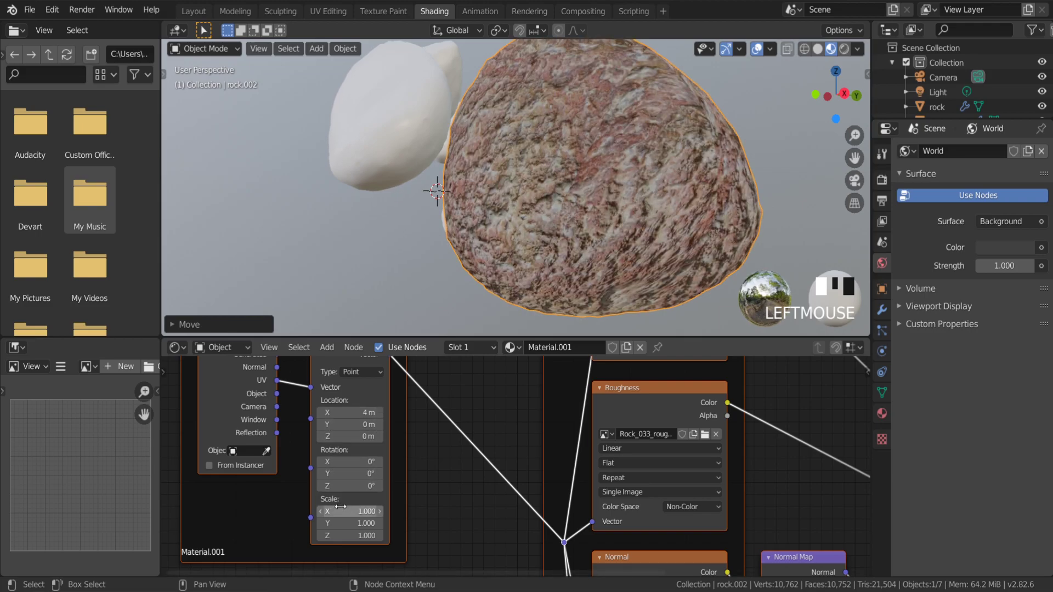
Step: Try X 8.1, Y -1.3 and Z -1.8 as the Mapping node's Scale and reset only X and Y to 1
drag(340, 511, 364, 511)
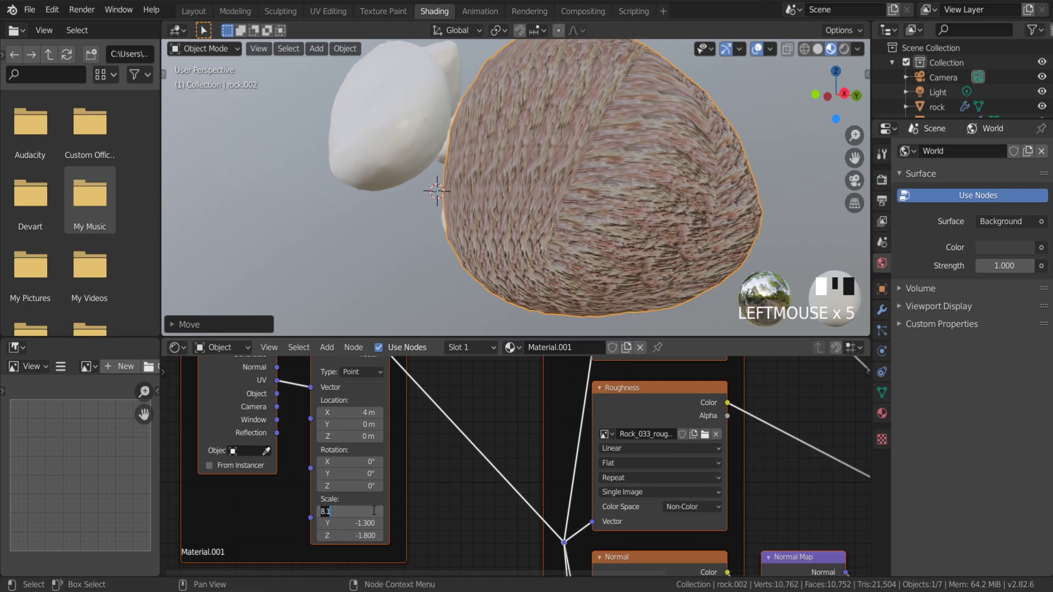
text(1)
click(362, 502)
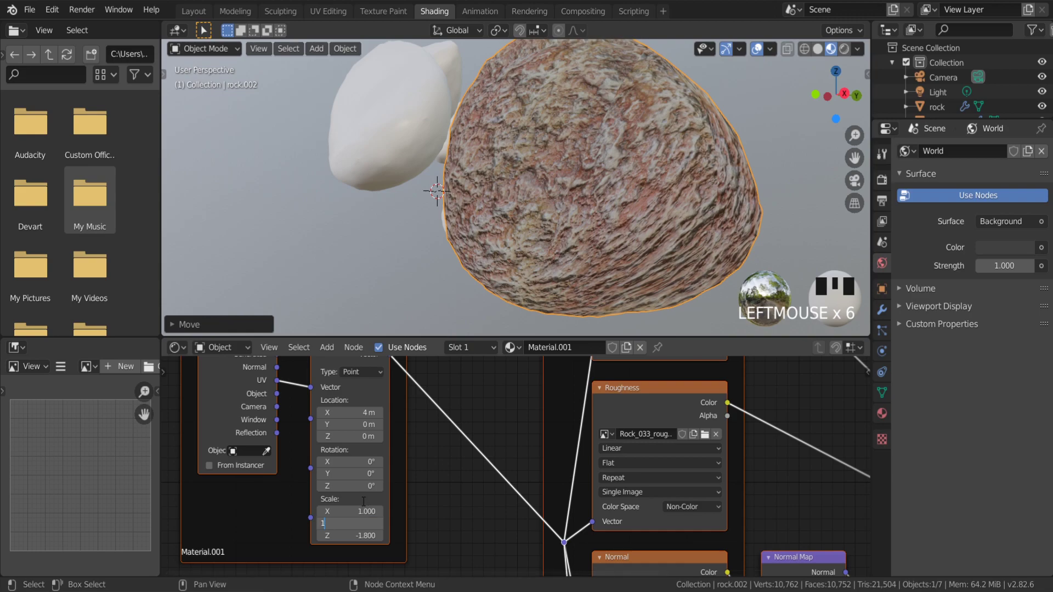
text(1)
key(Return)
Step: Examine the textured rock's surface from several angles and review the Principled BSDF and Normal Map node settings
middle_drag(677, 216, 631, 226)
scroll(329, 195, down, 2)
middle_drag(329, 195, 384, 190)
scroll(531, 248, up, 2)
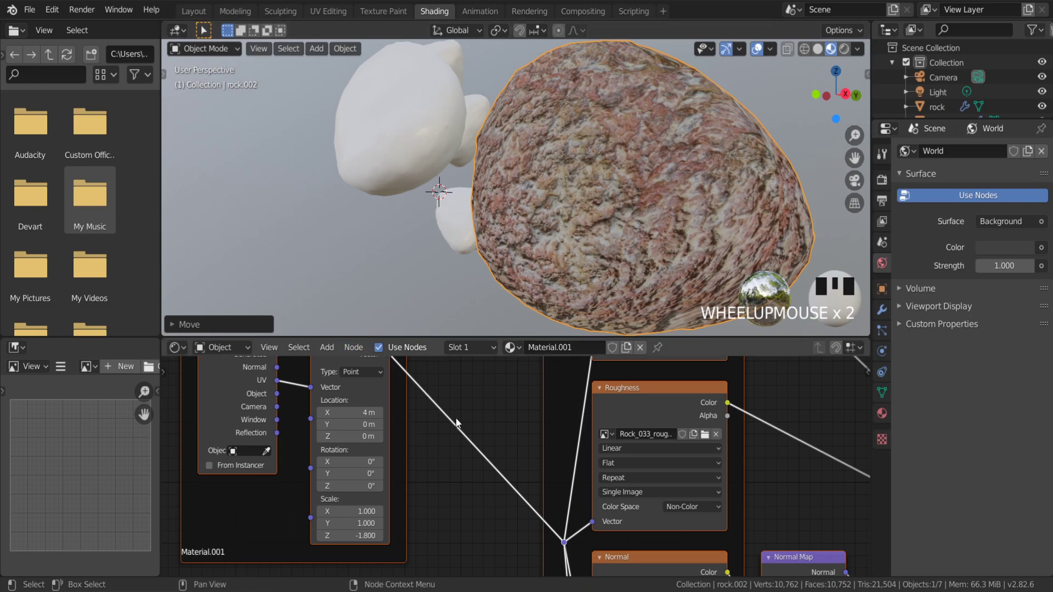
scroll(455, 423, down, 2)
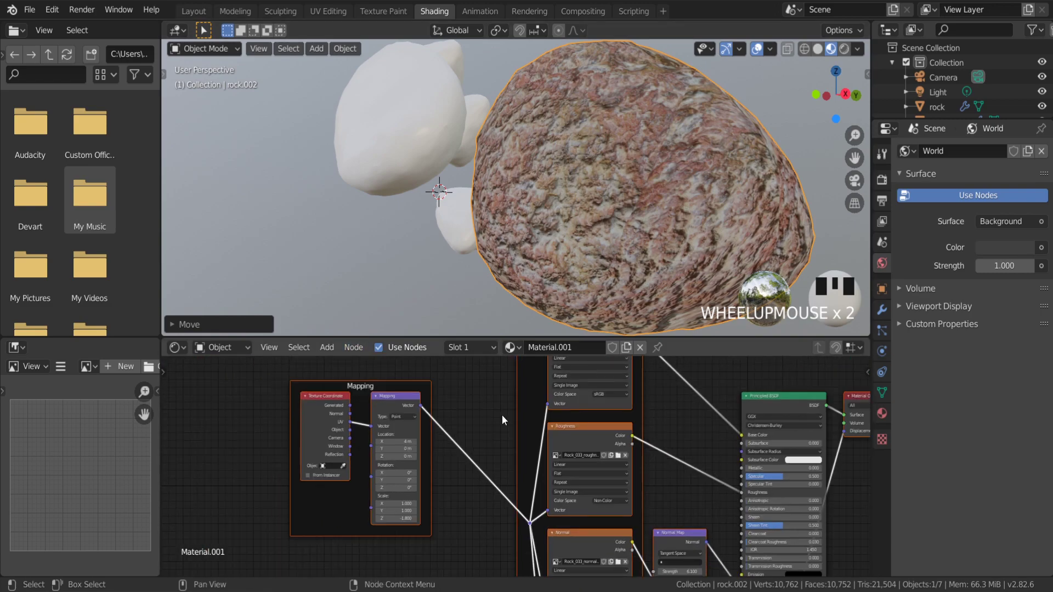
middle_drag(502, 415, 380, 397)
scroll(683, 447, up, 2)
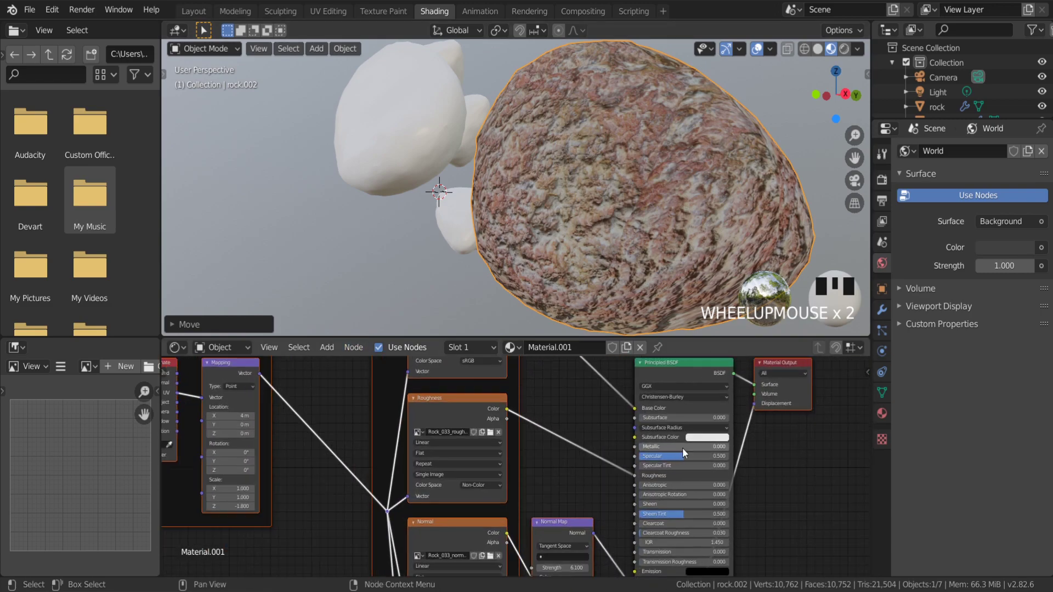
scroll(630, 438, up, 2)
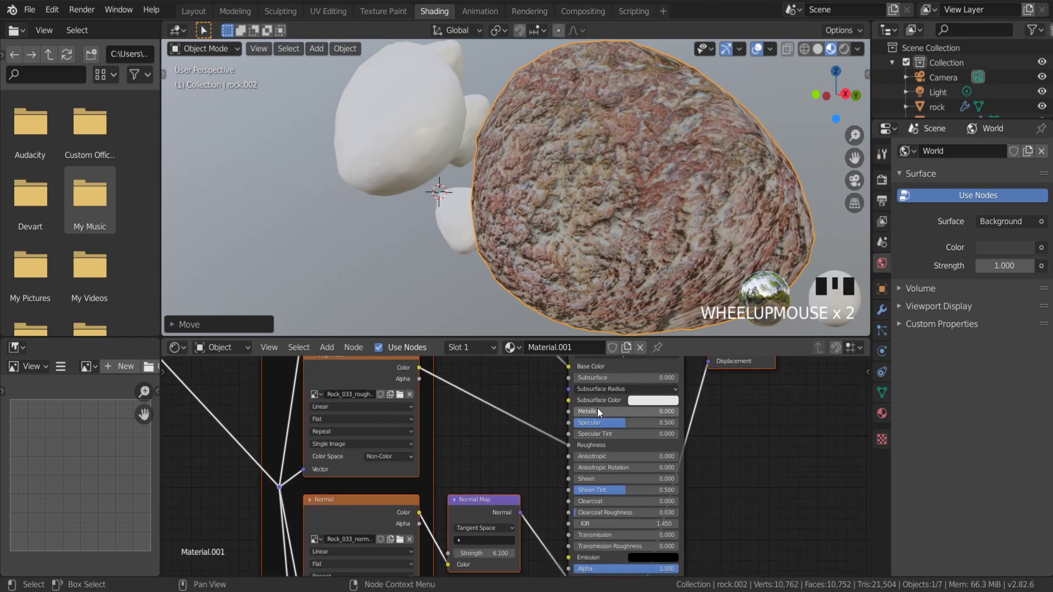
middle_drag(565, 435, 534, 372)
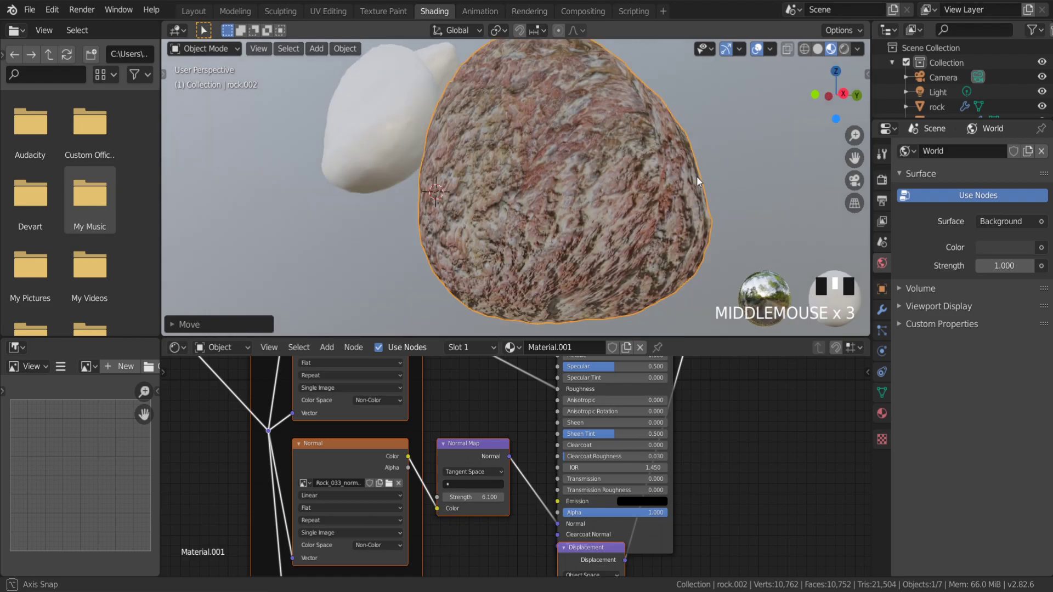